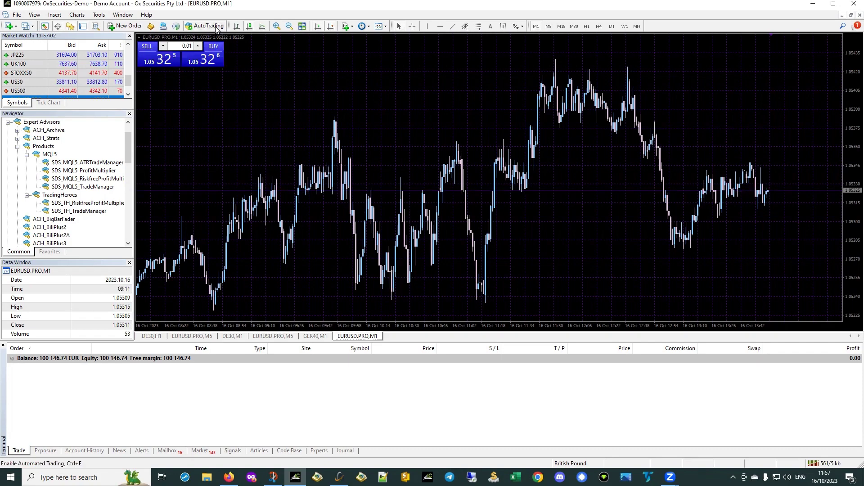
Step: Change the EURUSD one-click trading lot size from 0.01 to 1.00
double_click(181, 46)
text(1)
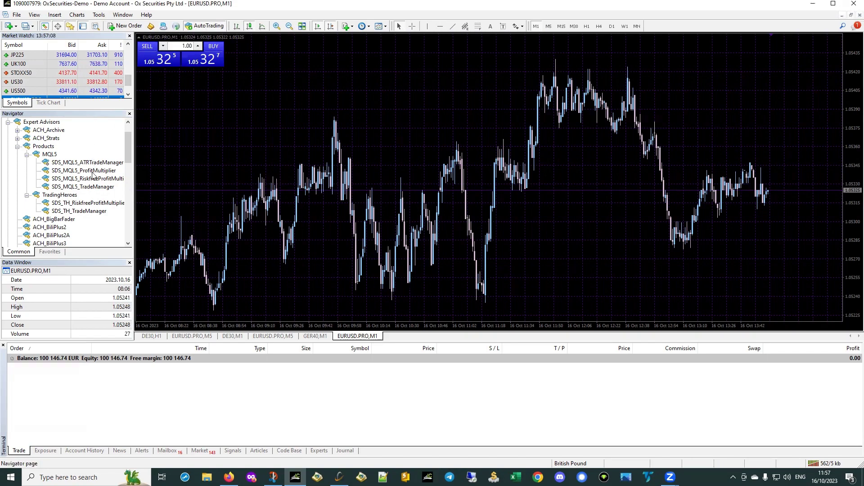
Step: Attach SDS_MQL5_RiskfreeProfitMultiplier with default inputs, buy 1.00 lot, set stop loss 1.05283
drag(87, 179, 696, 183)
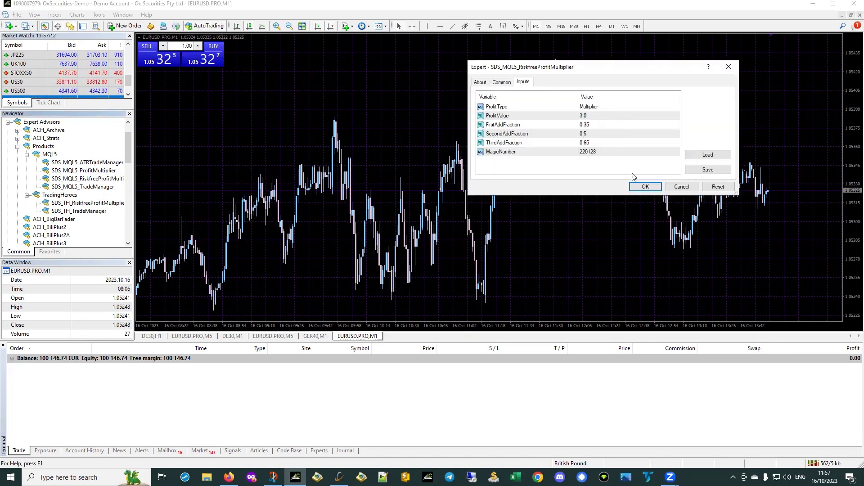
click(645, 186)
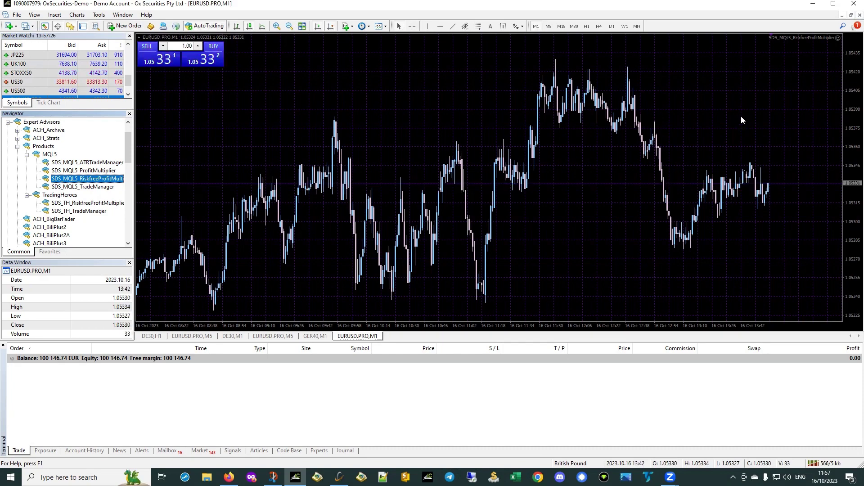
click(199, 62)
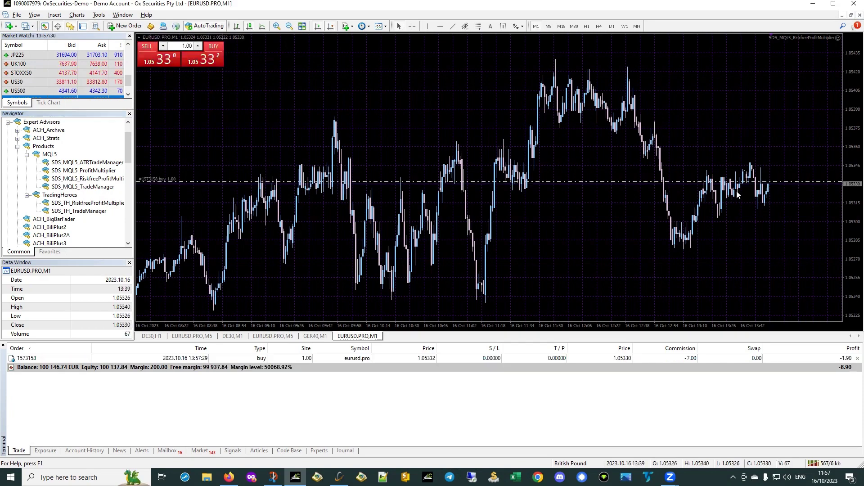
drag(767, 183, 743, 242)
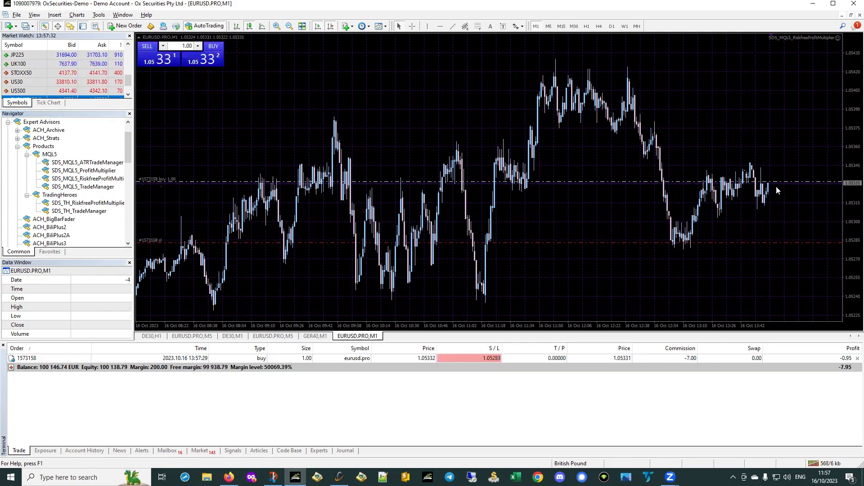
Step: Set a 1.05424 take profit, triggering the expert's three buy-stop add-on orders
drag(778, 184, 779, 69)
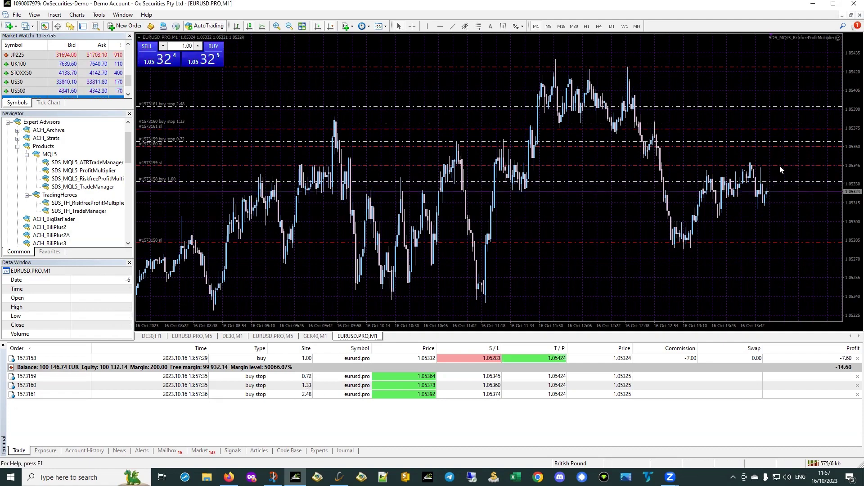
Step: Close the 1.00-lot EURUSD buy position from the Trade tab
click(858, 358)
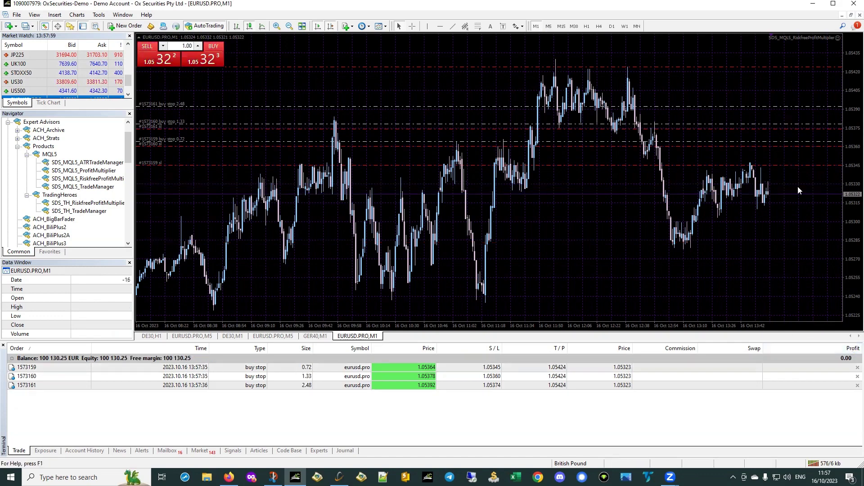